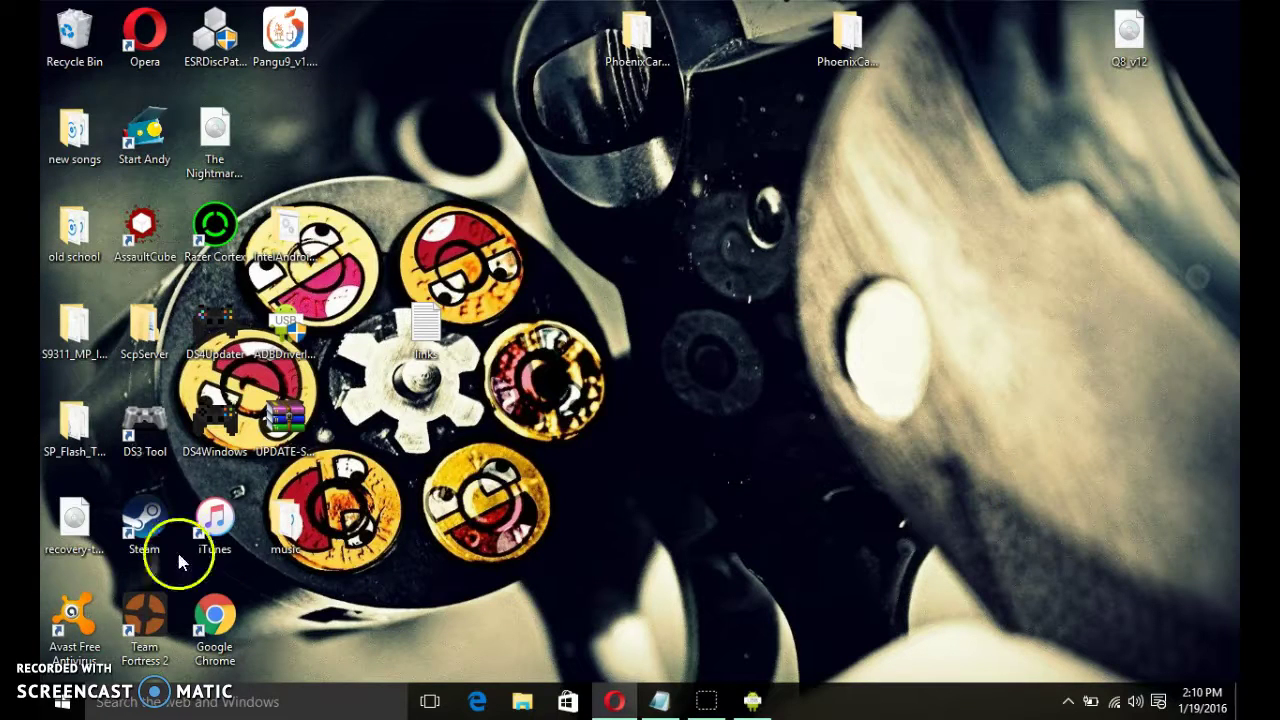
Launch ADB Driver Installer, refresh the device list to check the connected device's driver status, and close the installer
click(300, 345)
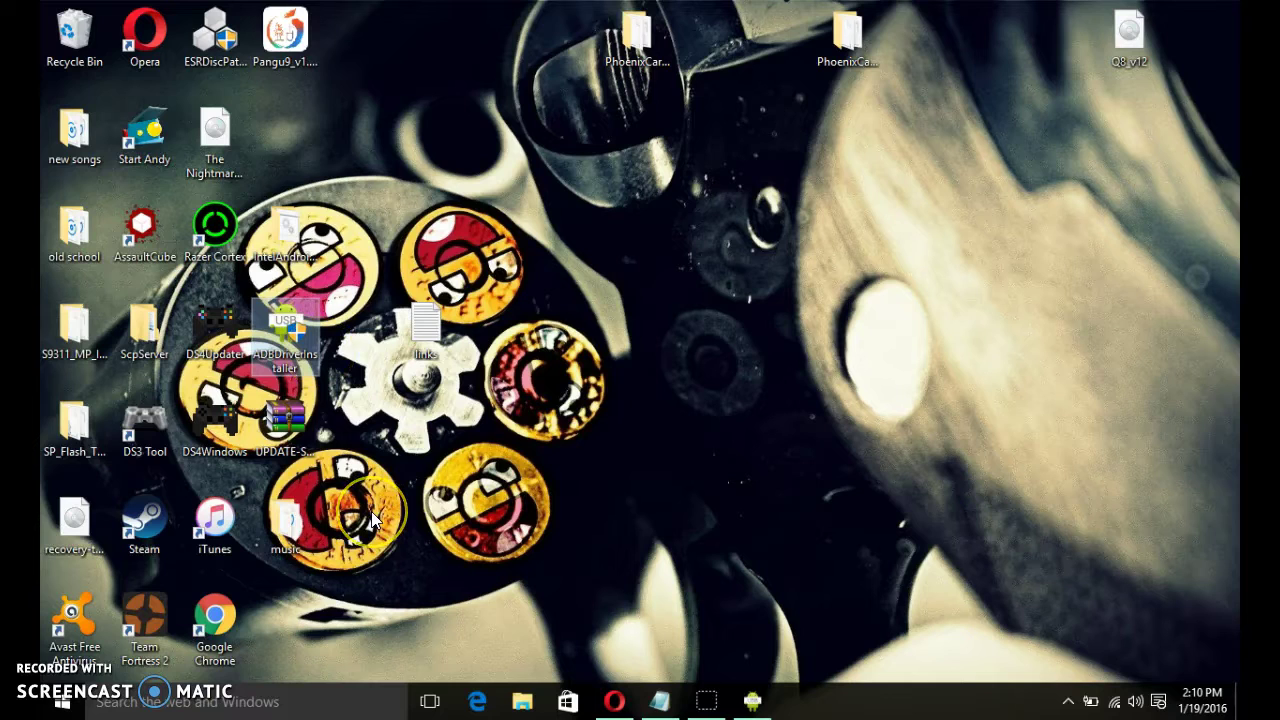
double_click(290, 345)
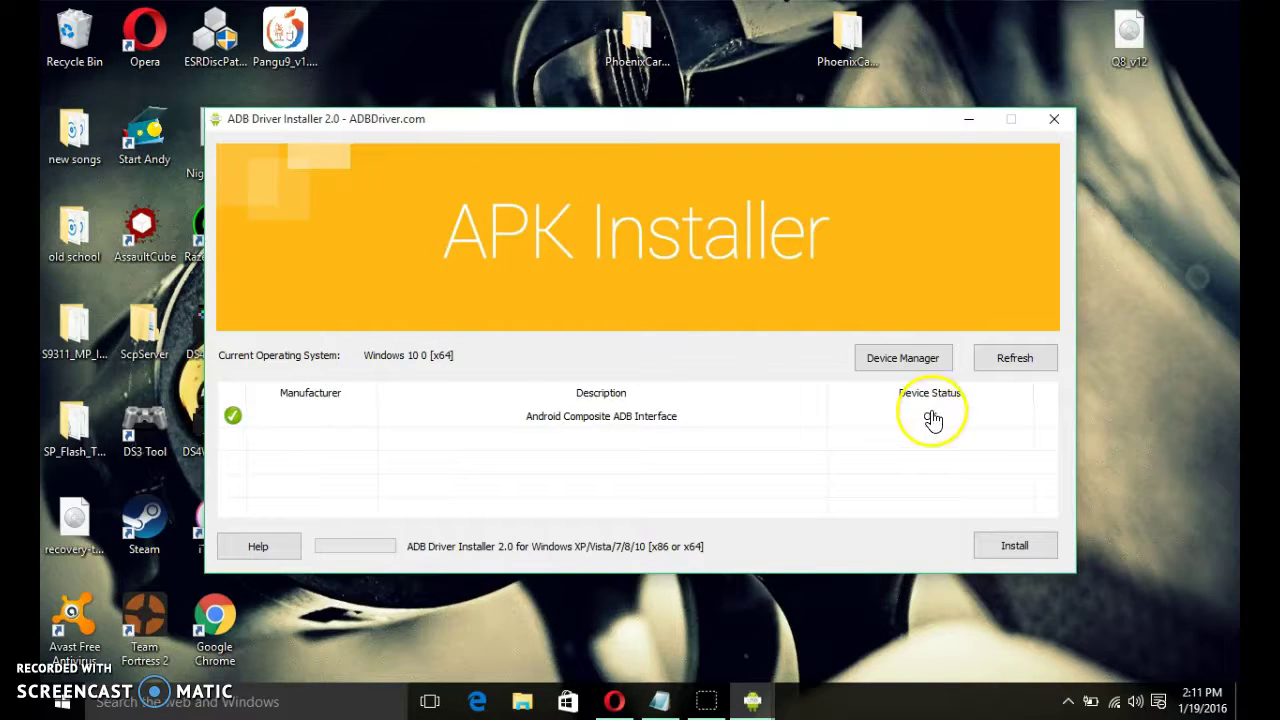
click(997, 357)
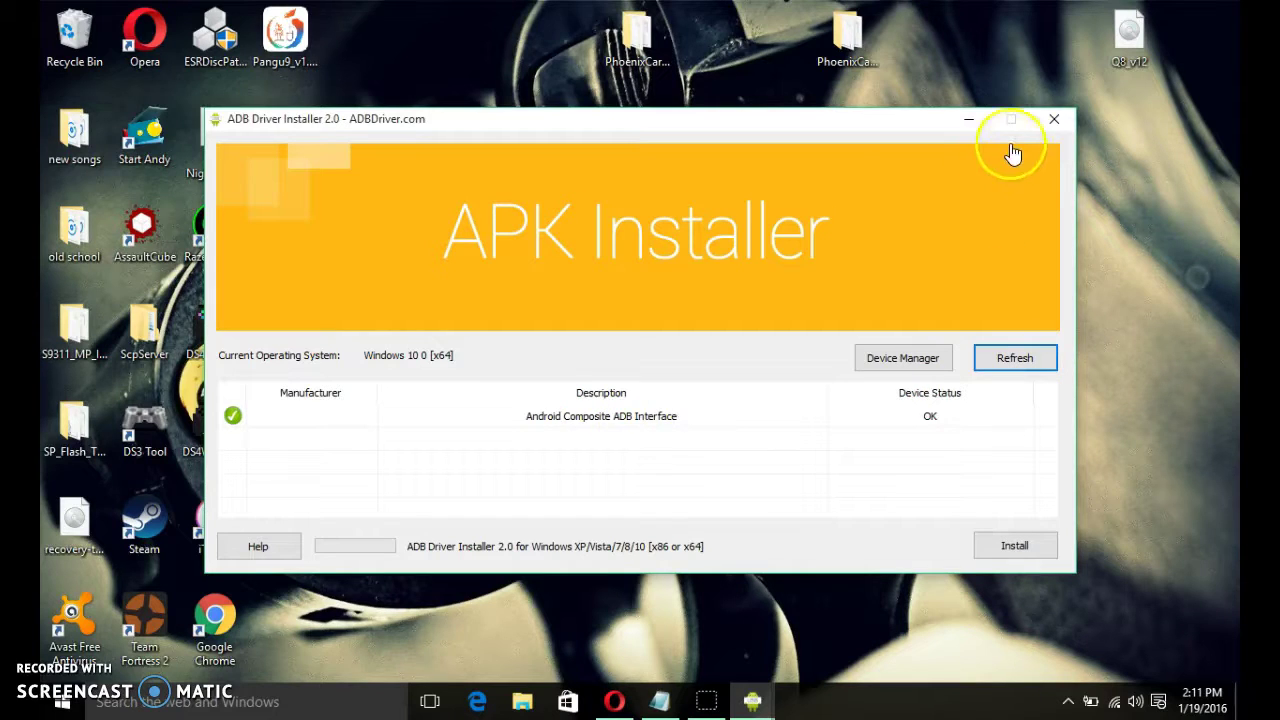
click(1052, 120)
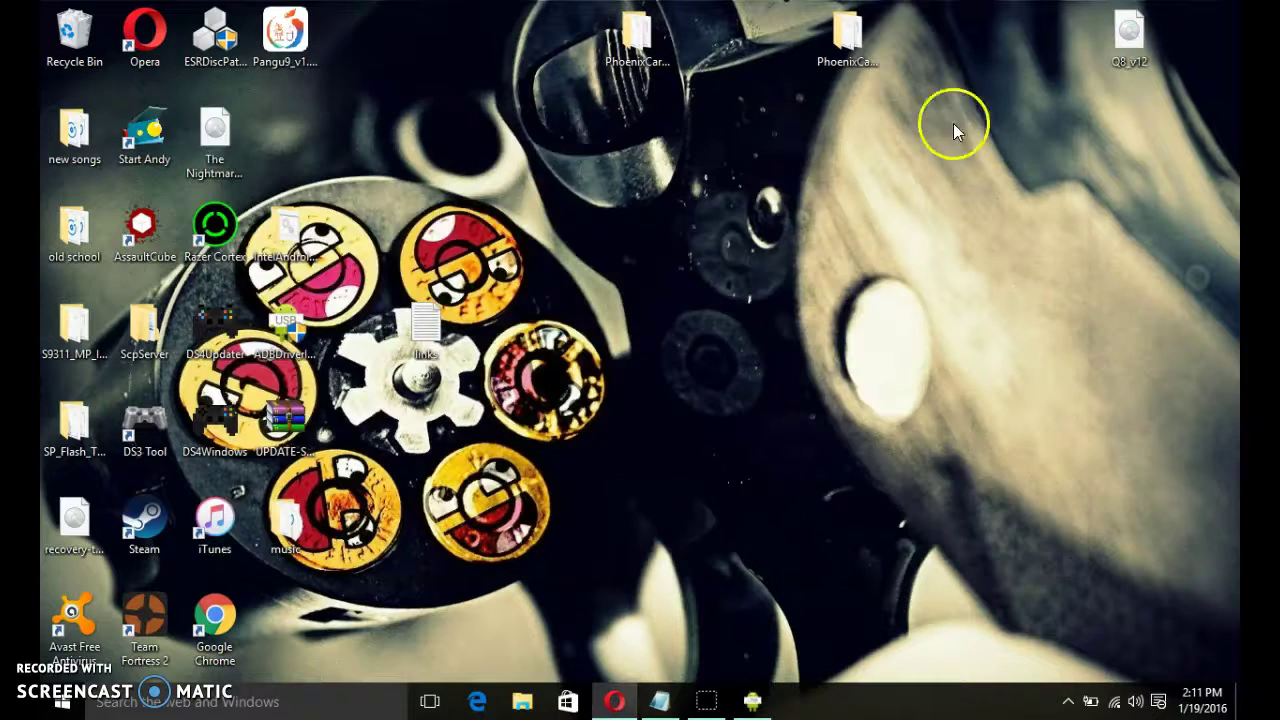
Open the internal storage of the connected CW-Vi10 device in File Explorer
click(312, 413)
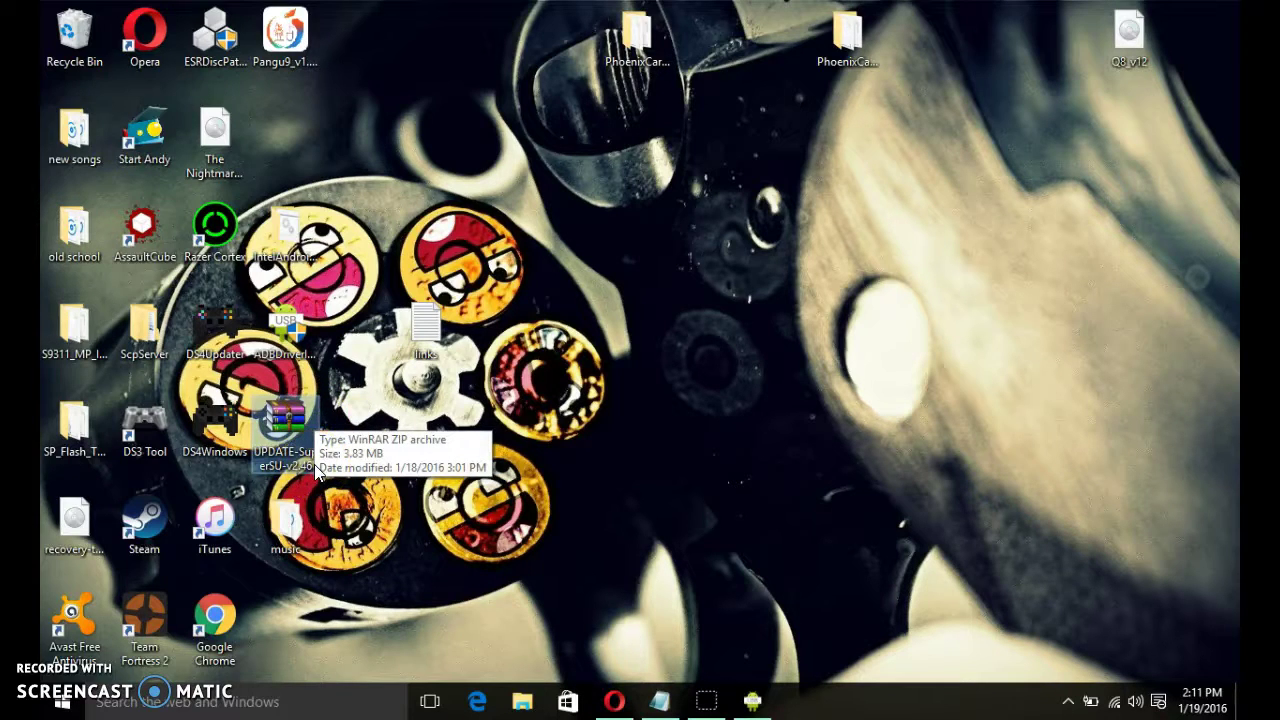
click(522, 703)
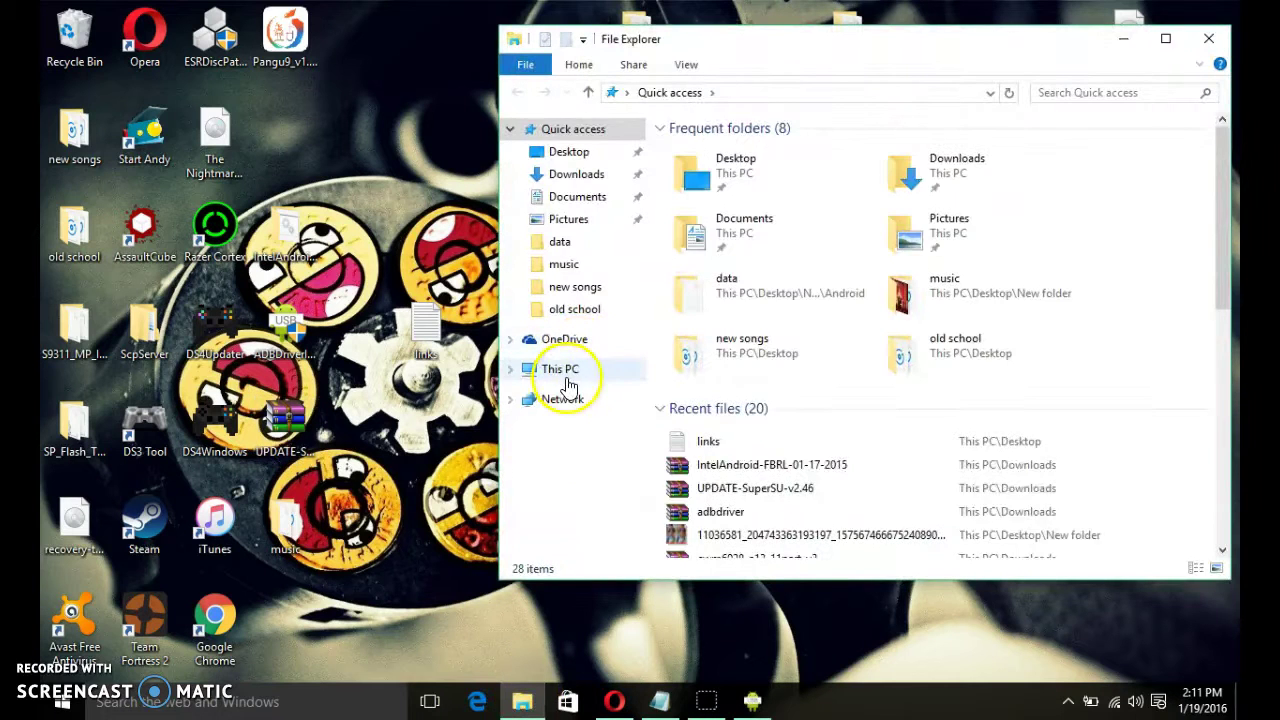
click(560, 370)
double_click(735, 366)
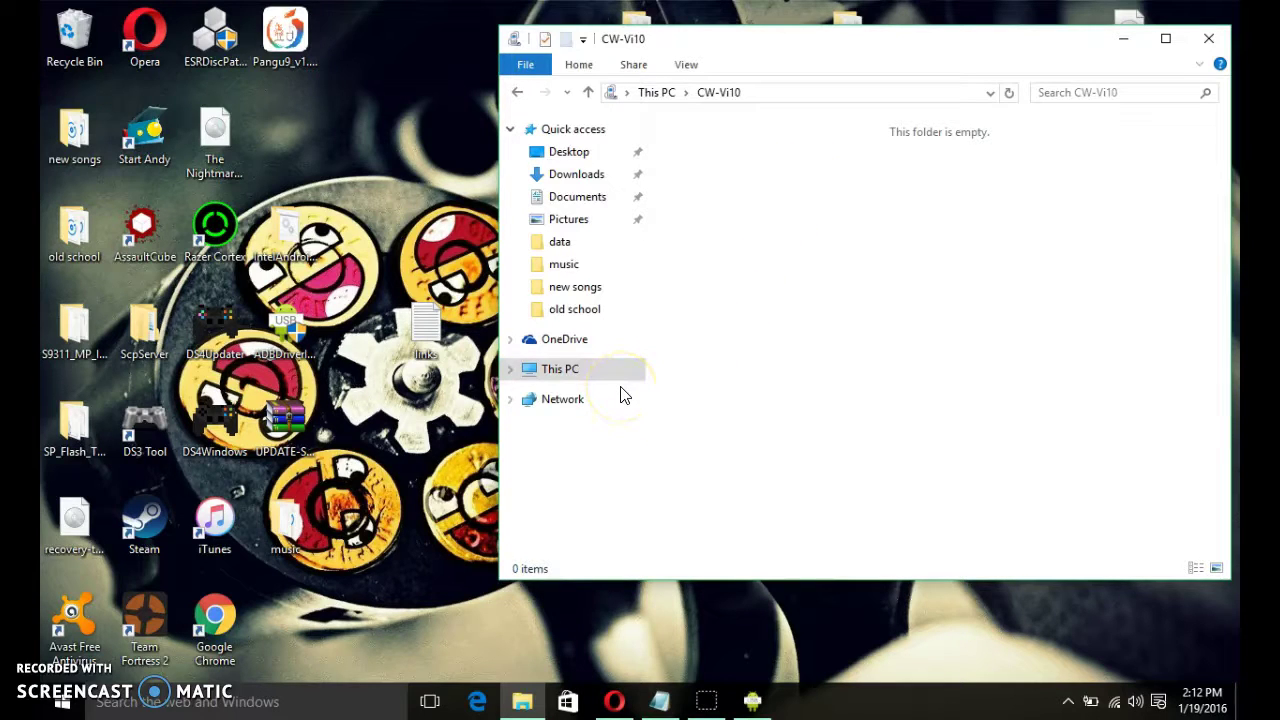
click(521, 93)
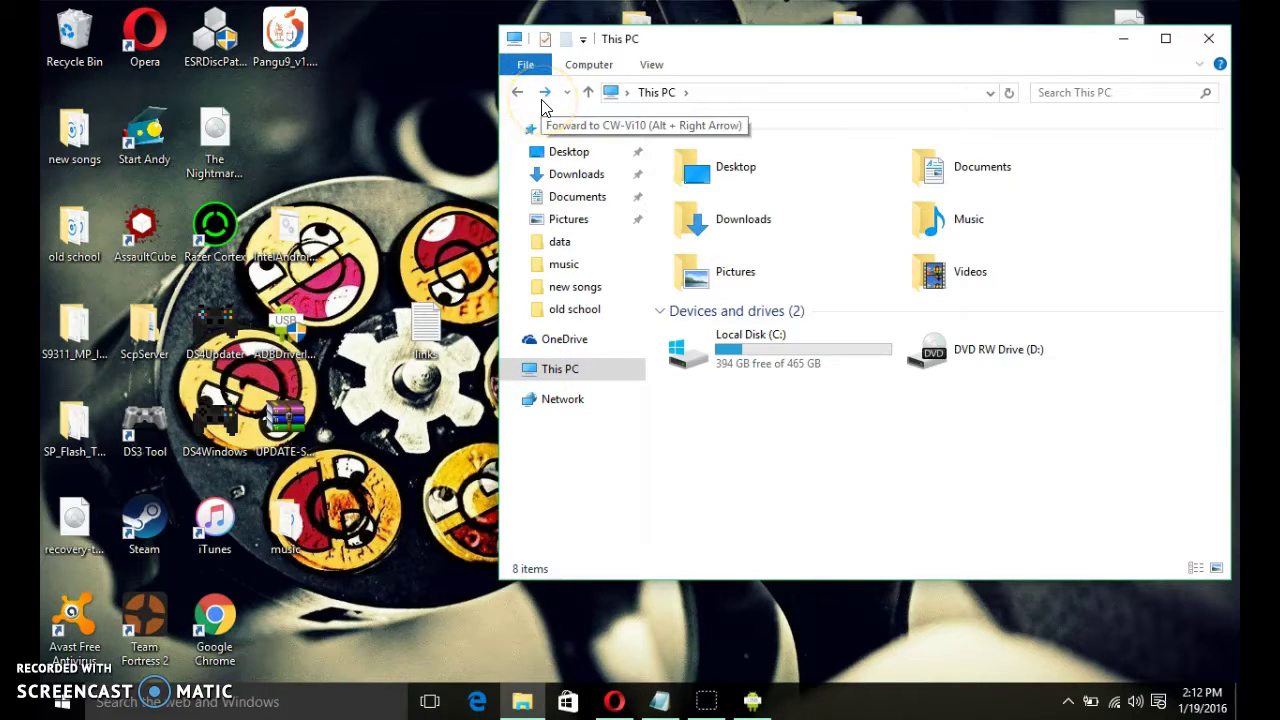
click(727, 459)
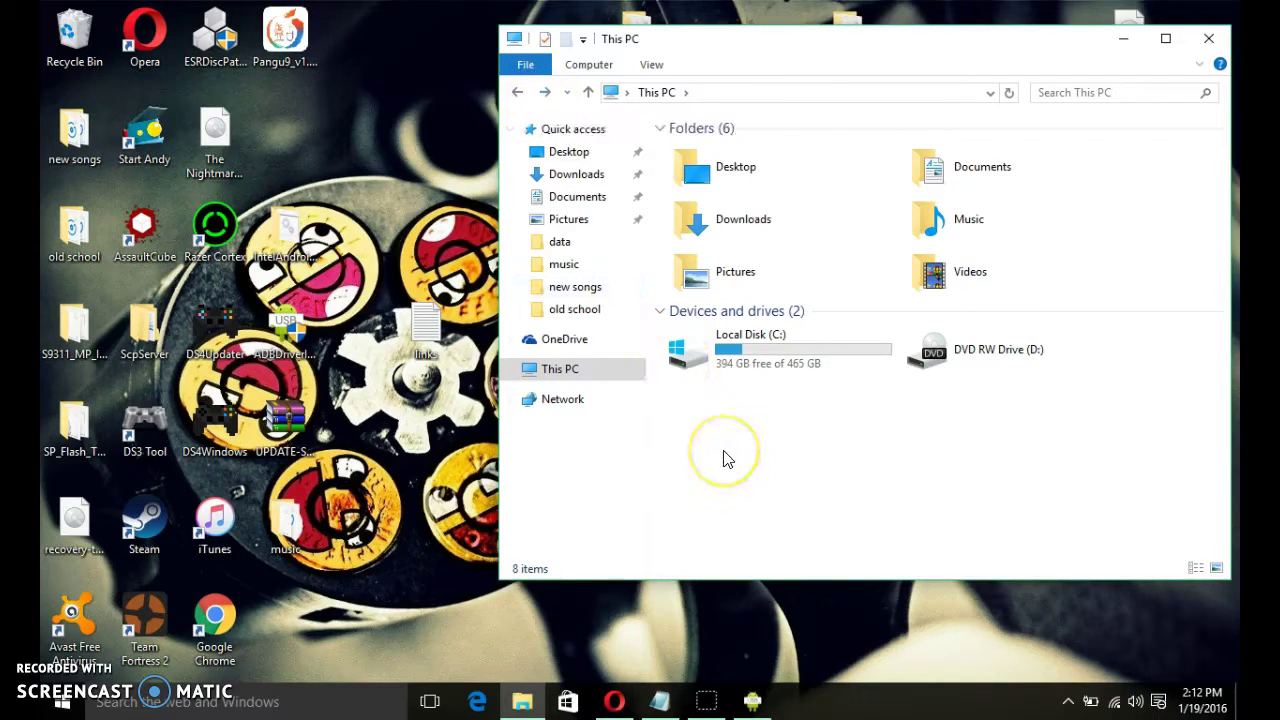
click(752, 366)
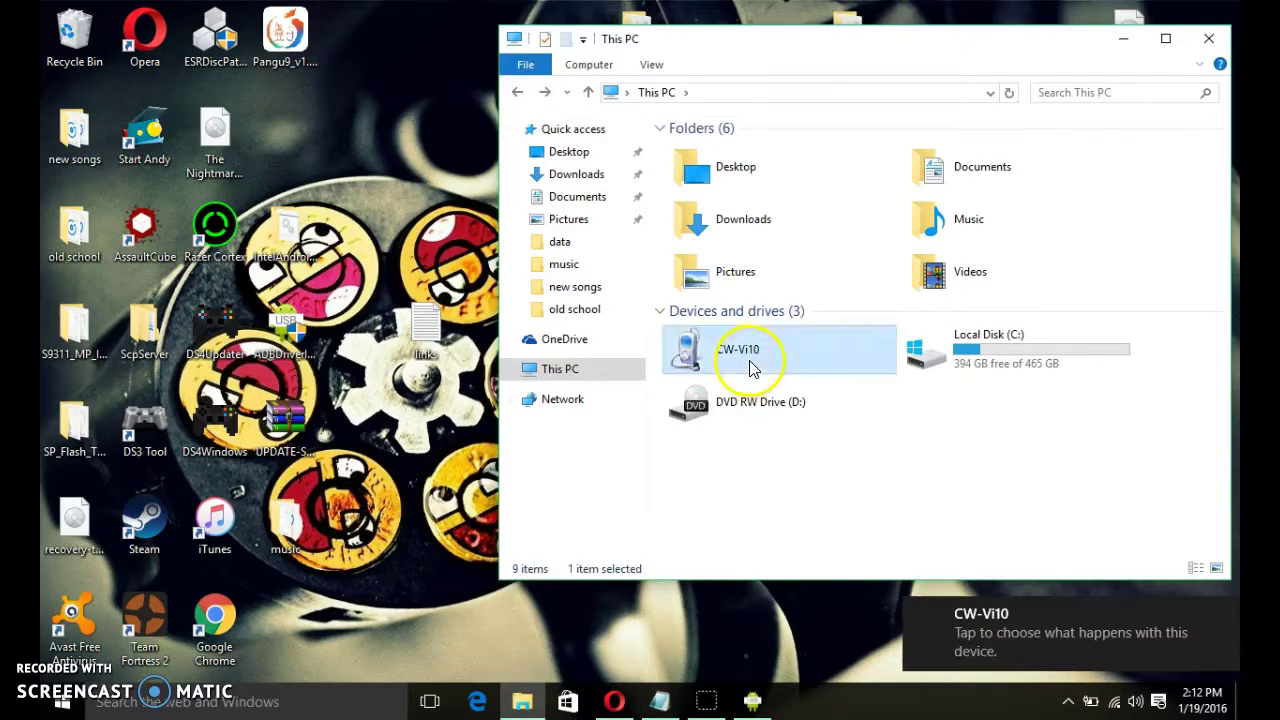
double_click(752, 366)
double_click(736, 160)
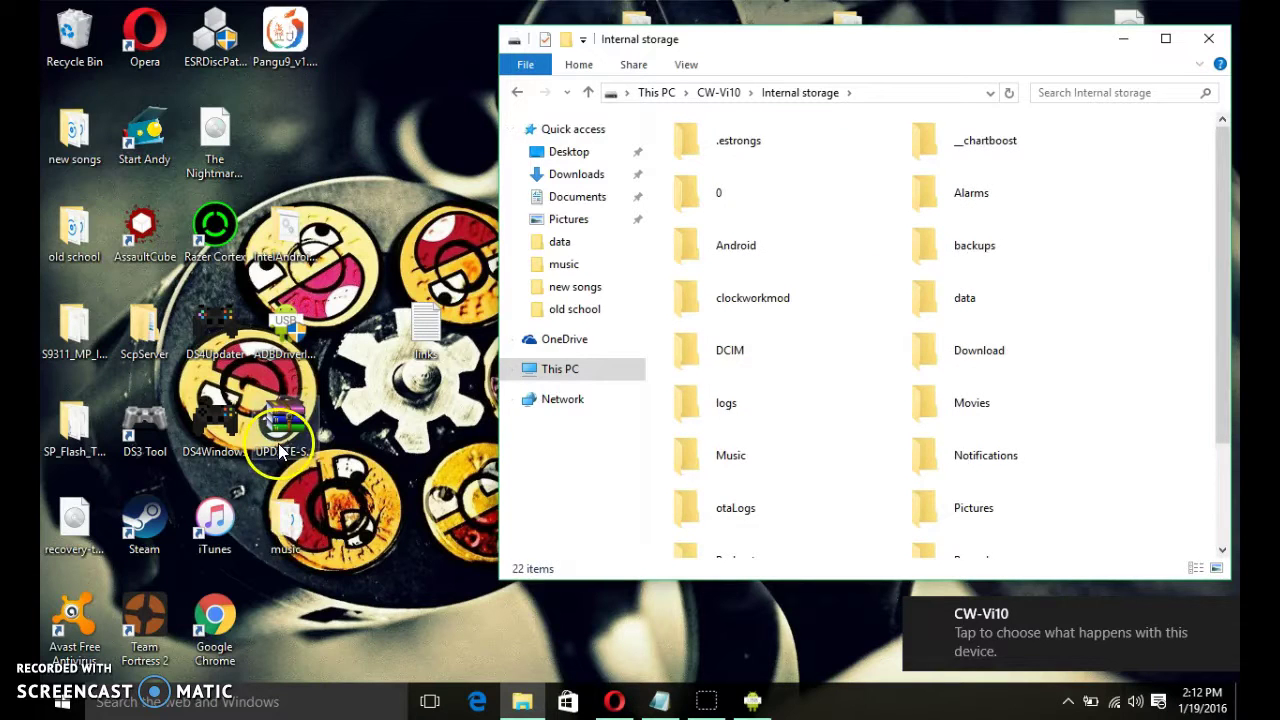
Try to copy the UPDATE-SuperSU-v2.46 zip from the desktop to the device's internal storage, and close the storage window
drag(278, 443, 1165, 304)
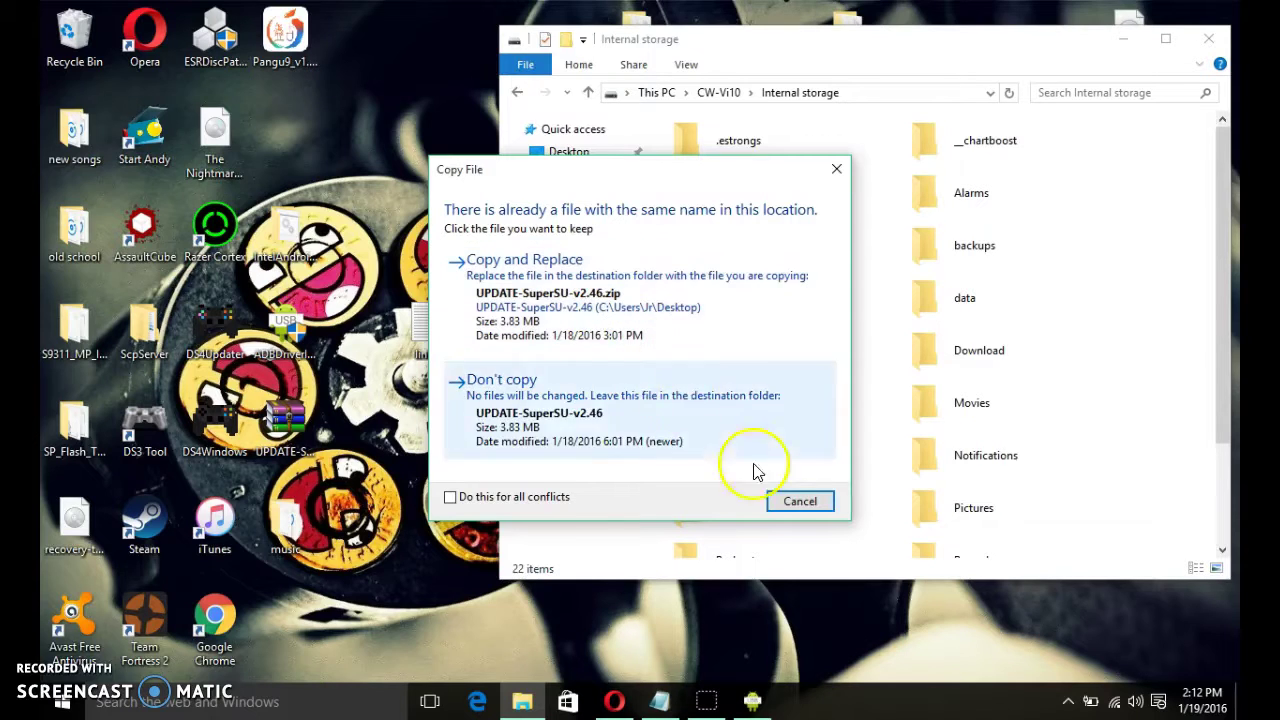
click(795, 503)
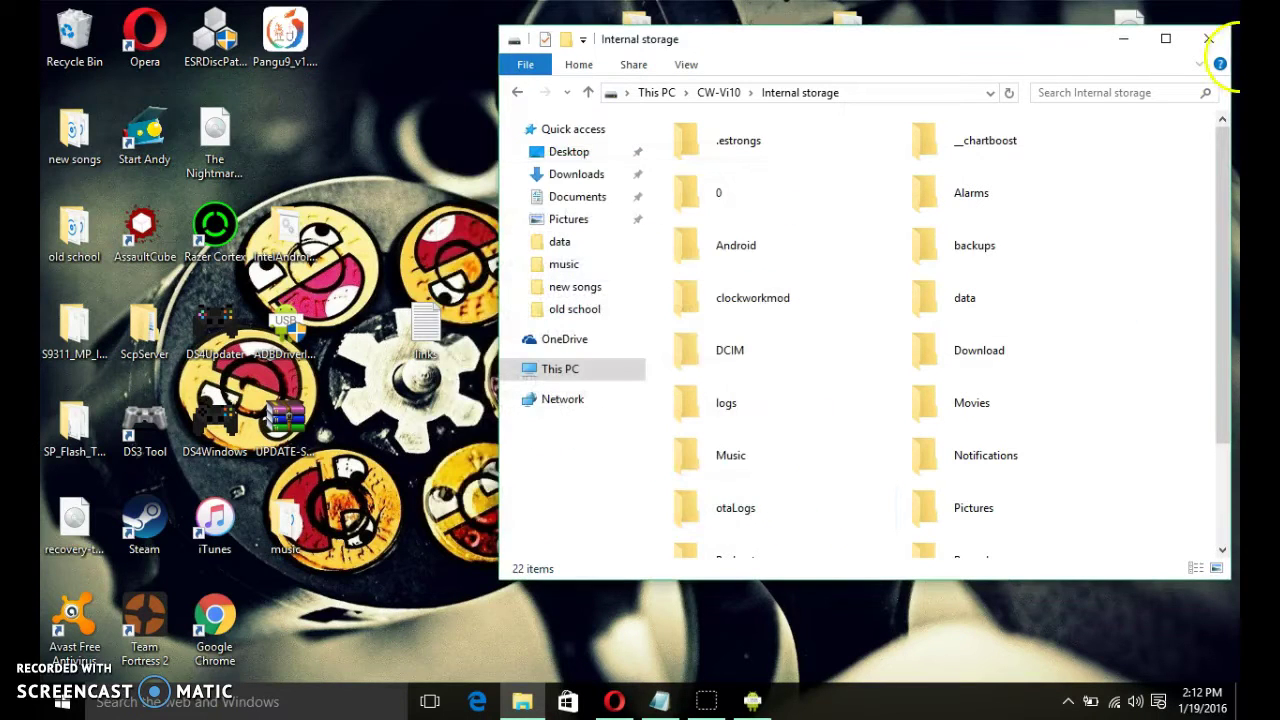
click(1210, 37)
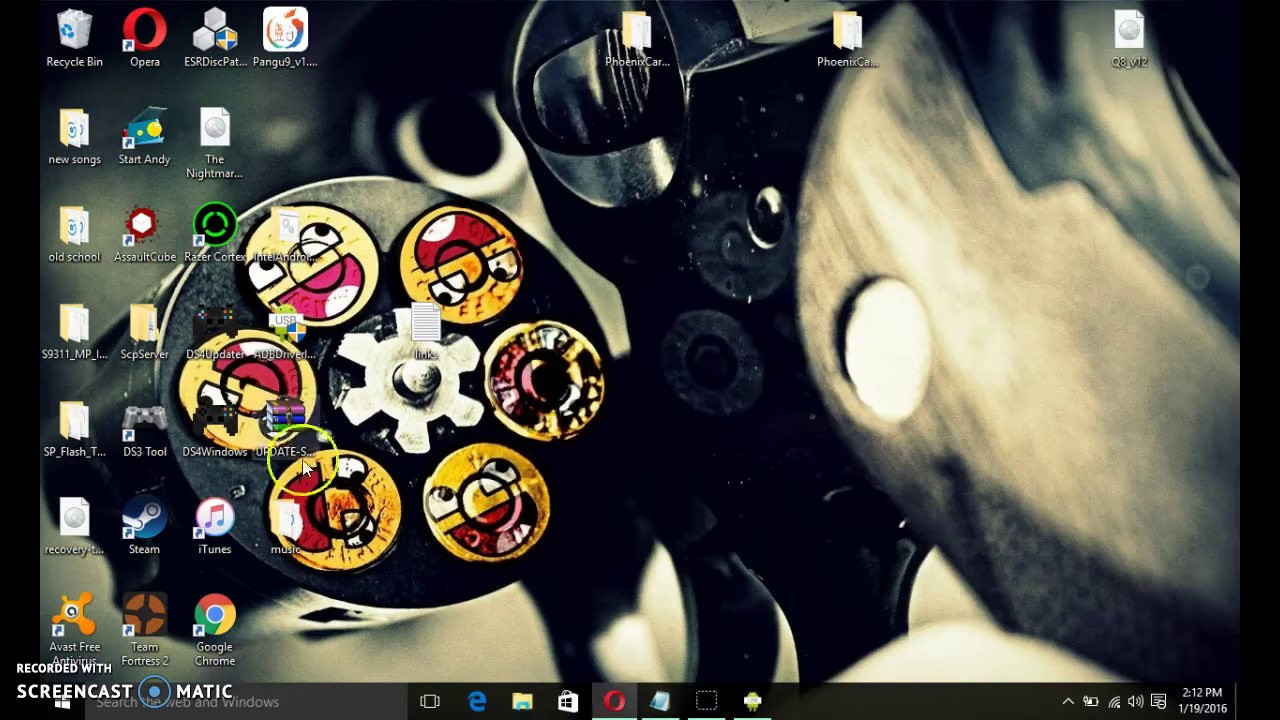
Open the IntelAndroid-FBRL-01-17-2015 folder from the desktop and move its window clear of the desktop icons
click(288, 362)
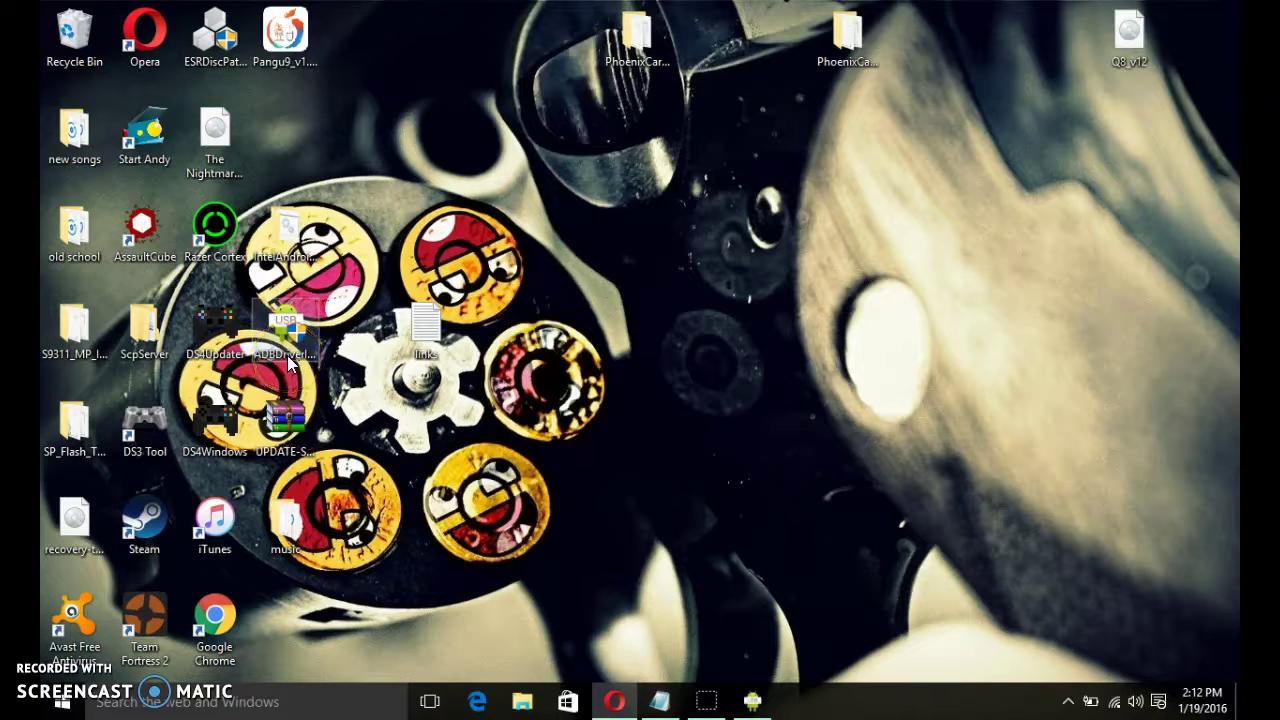
click(300, 242)
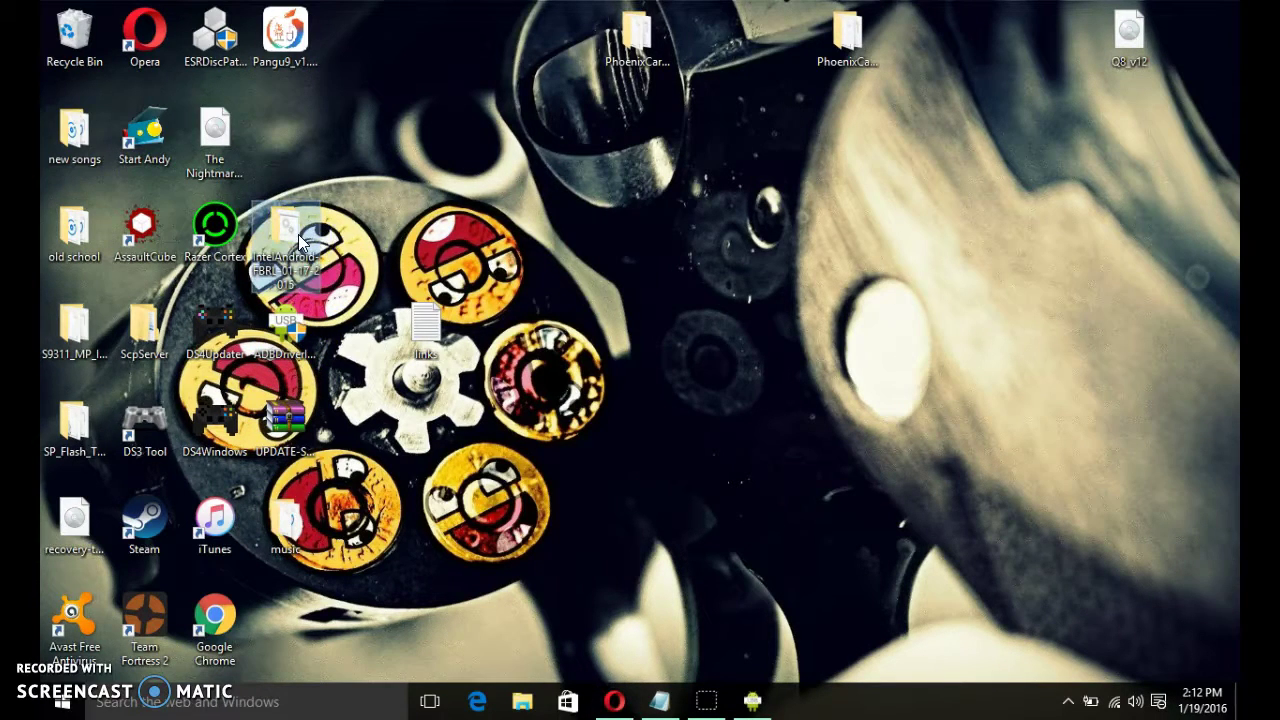
mouse_move(319, 279)
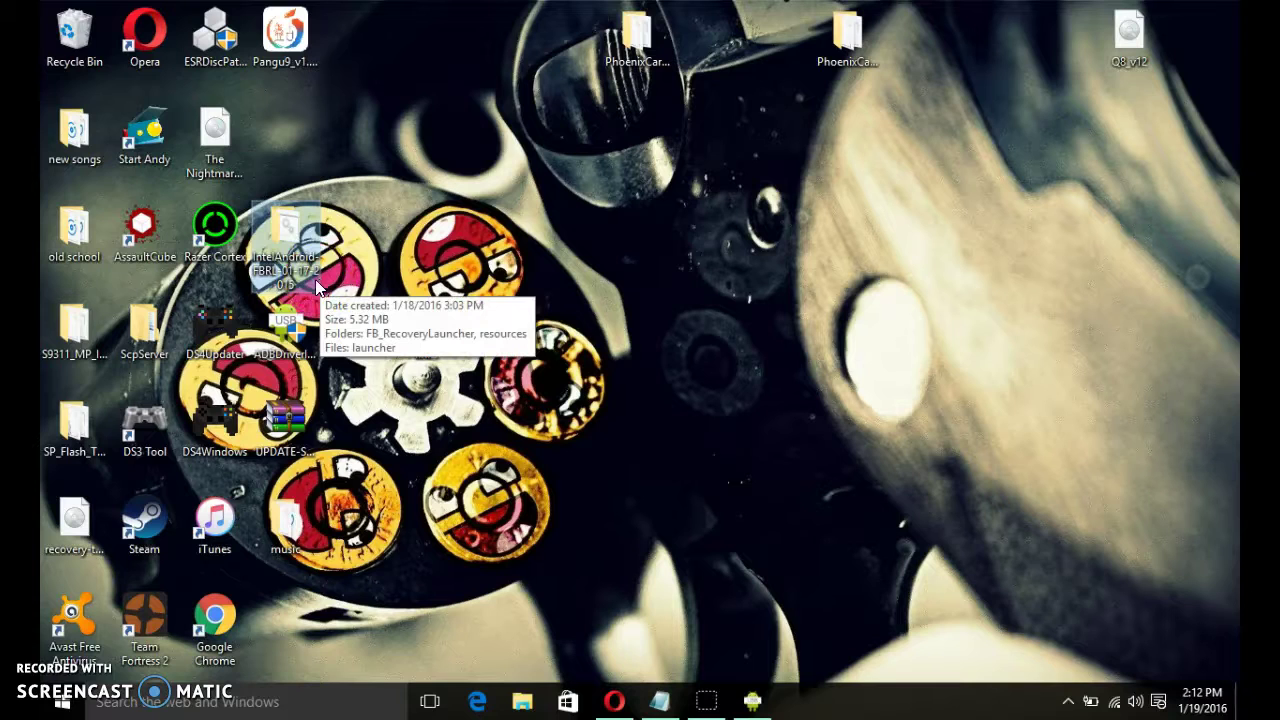
click(290, 240)
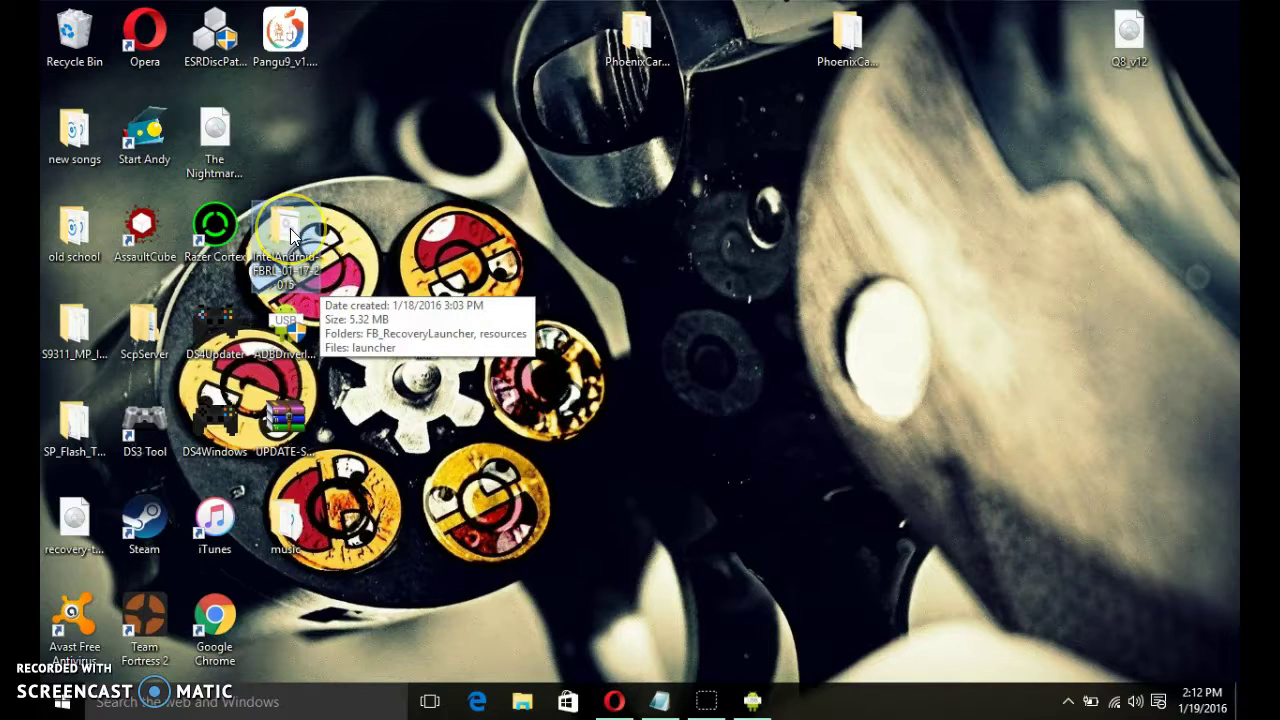
double_click(290, 237)
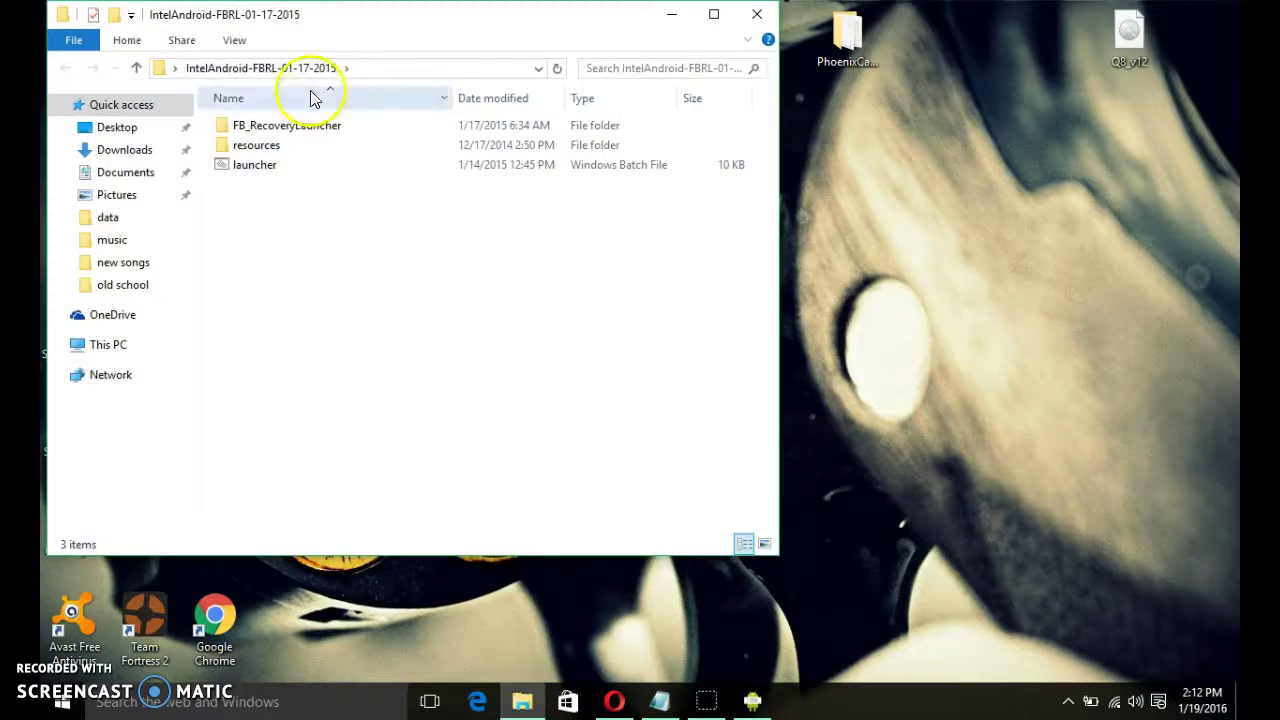
drag(349, 36, 749, 63)
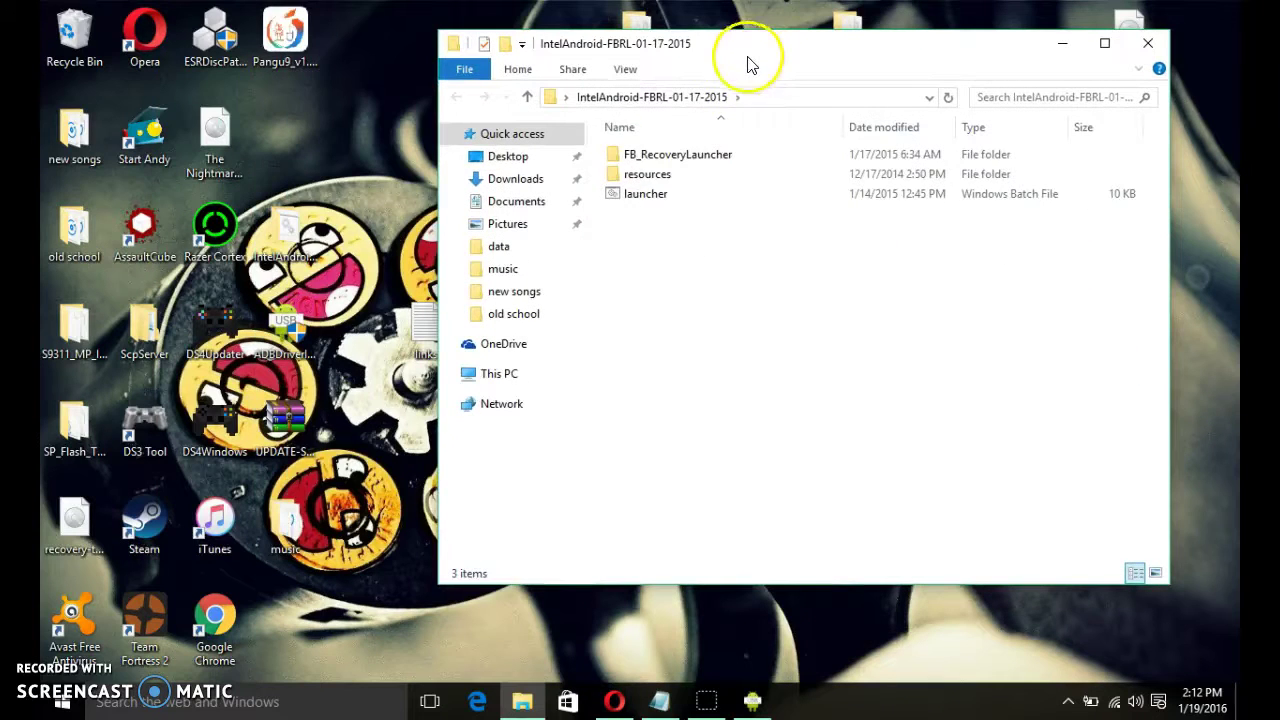
Run the launcher batch file and agree to its disclaimer by entering ACCEPT
double_click(682, 202)
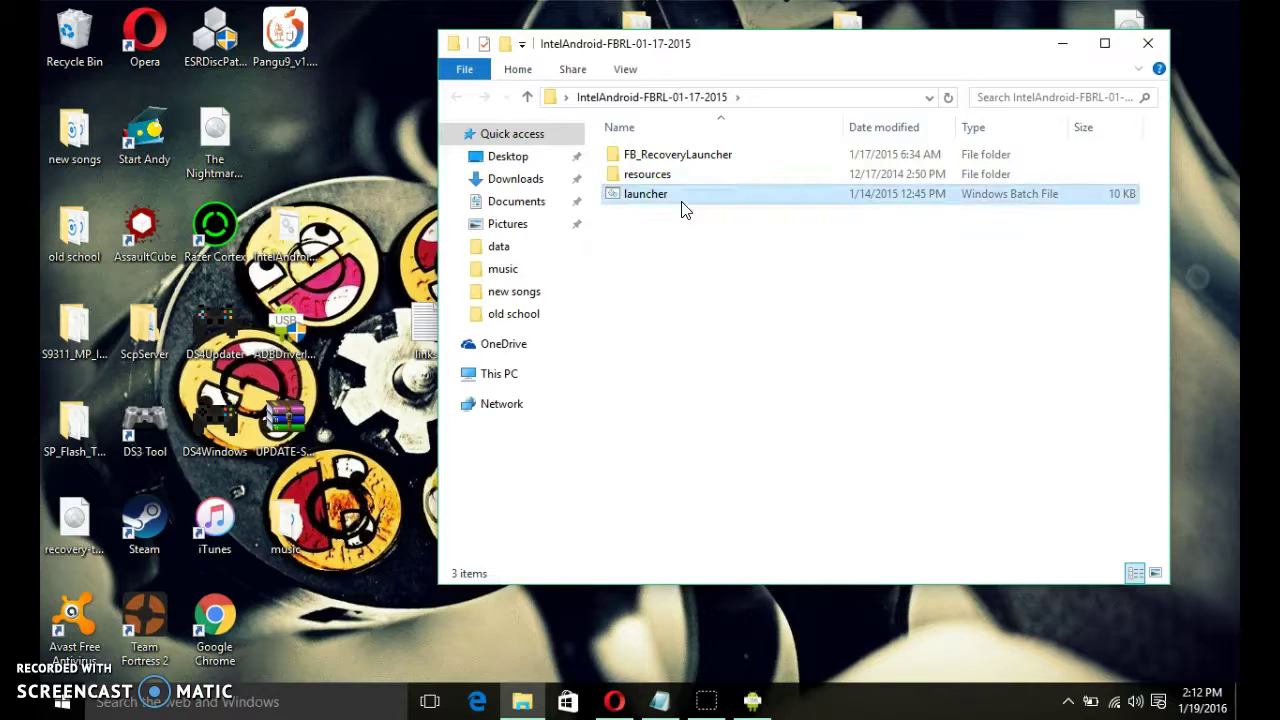
click(701, 370)
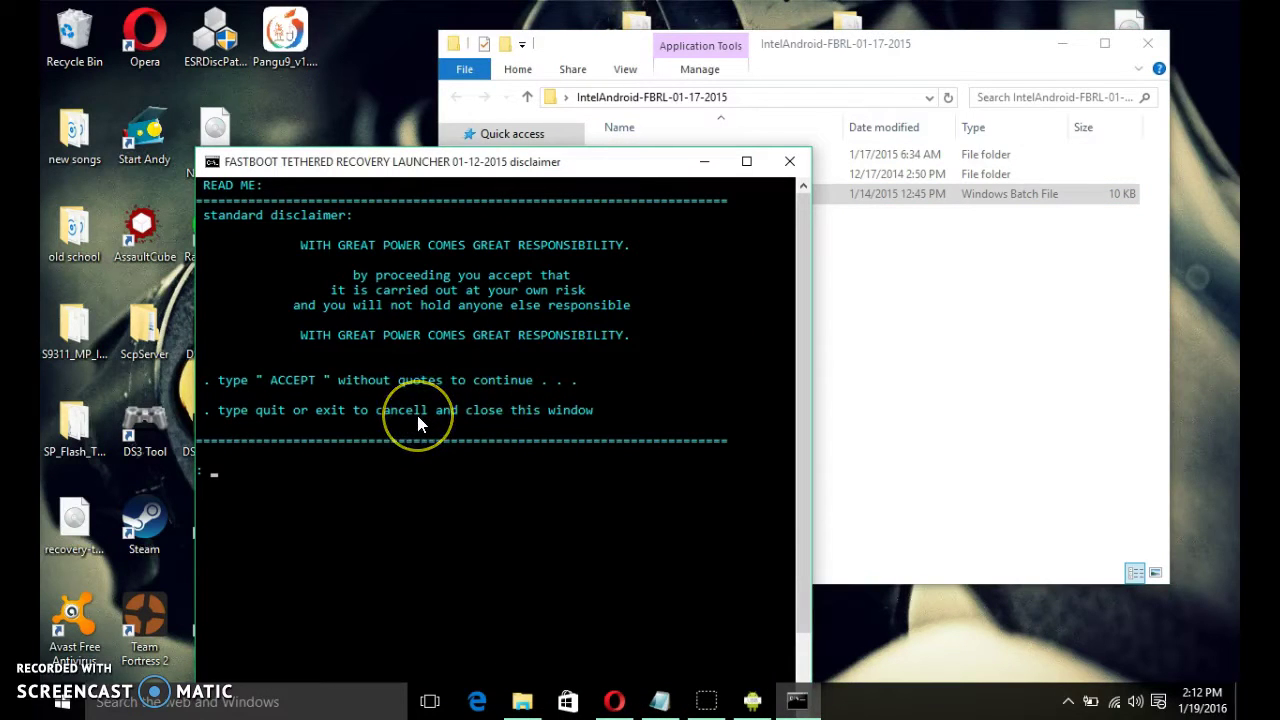
text(ACCEPT)
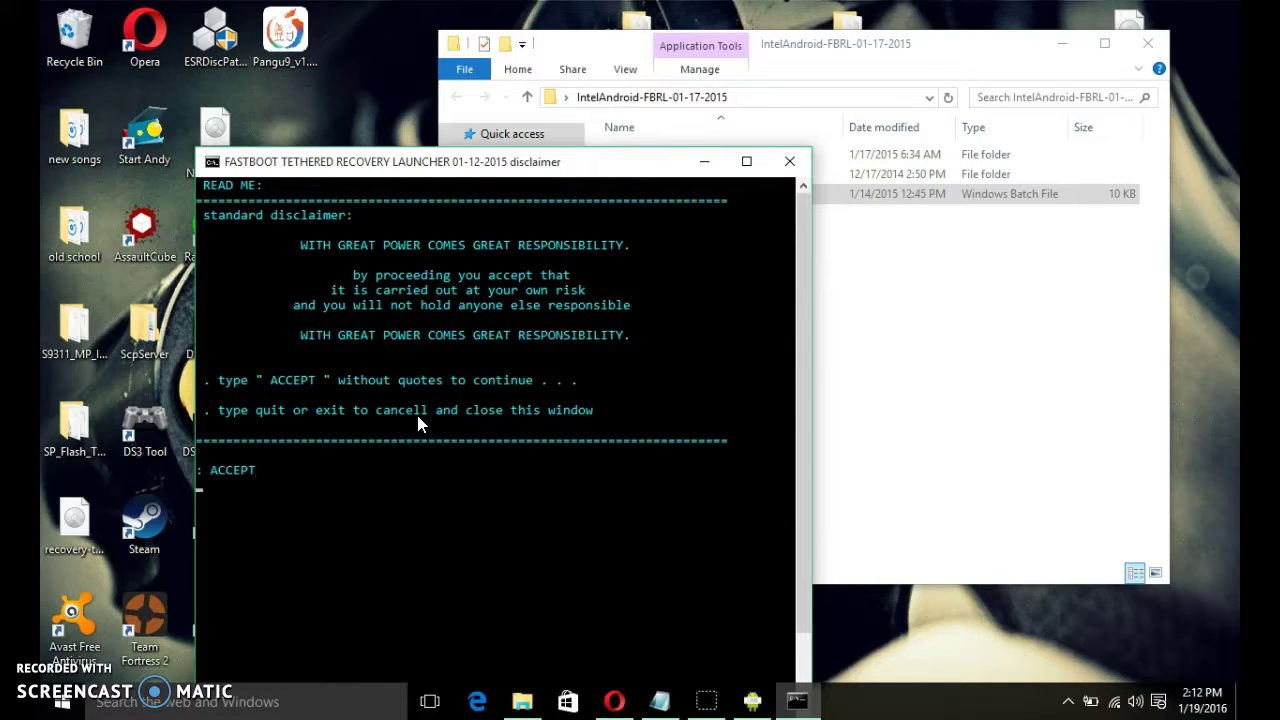
key(Return)
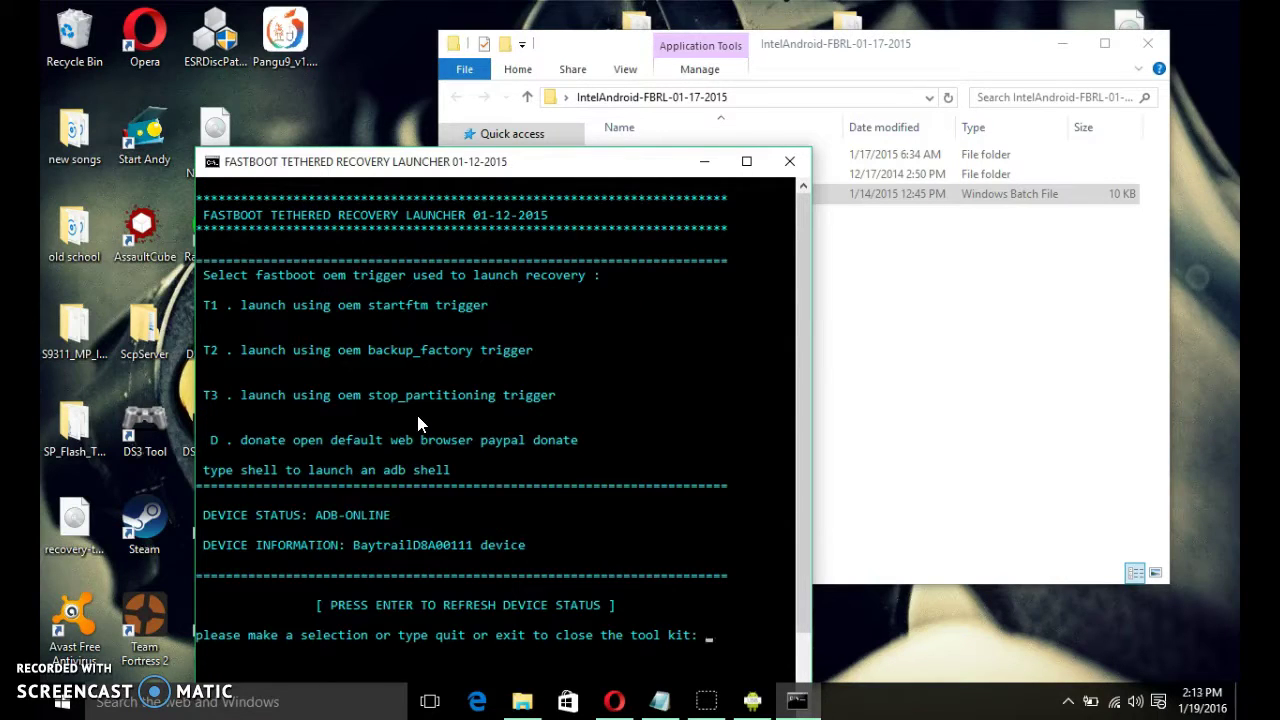
Start the tethered recovery launch on the connected device by entering selection 3, and close the launcher and its folder
click(400, 381)
click(357, 233)
key(Return)
text(3)
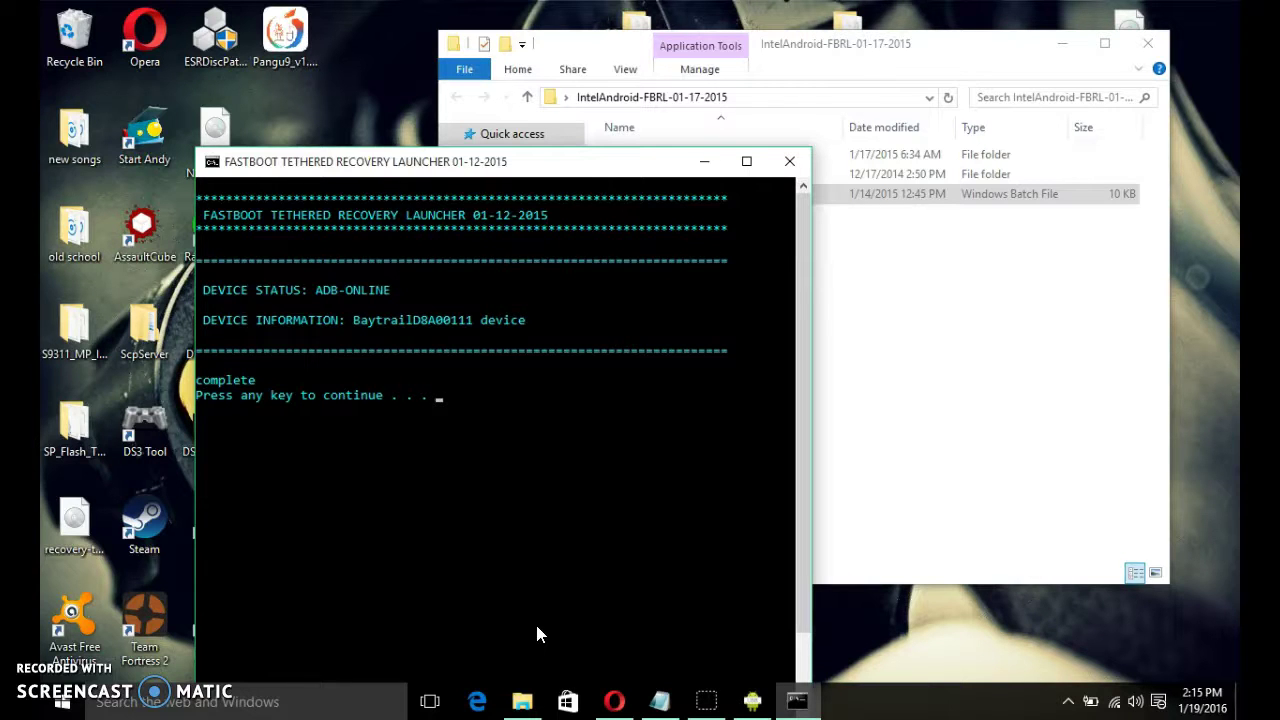
click(789, 163)
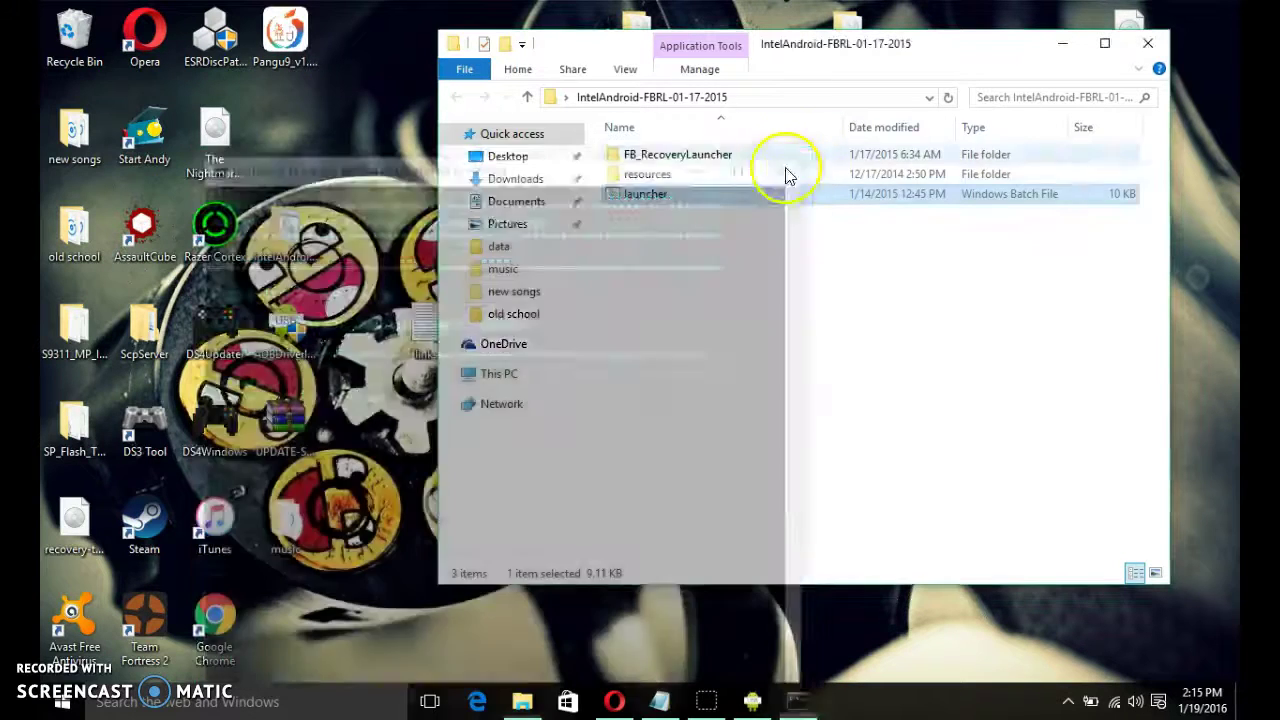
click(1147, 43)
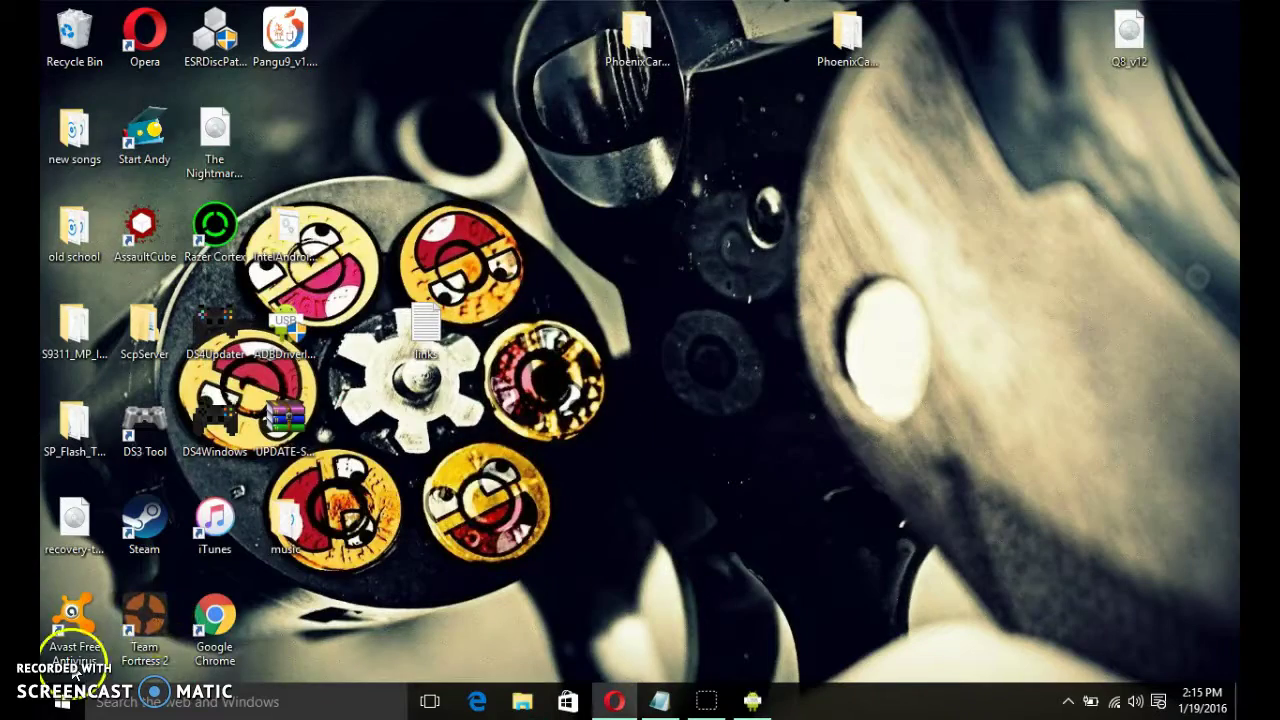